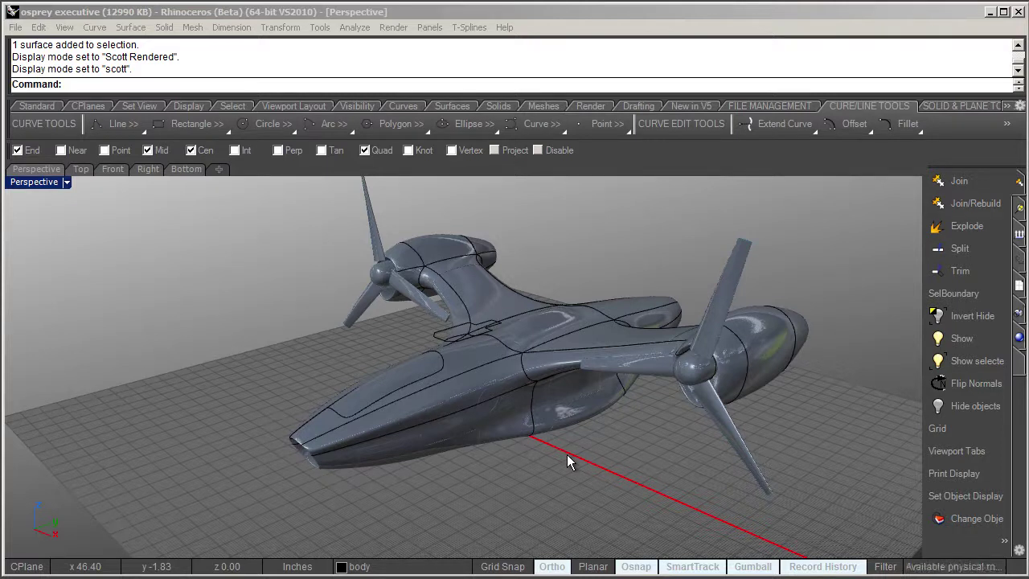
Examine the panel lines on the aircraft's fuselage up close from several angles, ending on an overall view.
{"action": "right_click_drag", "start_coordinate": [586, 453], "coordinate": [624, 452]}
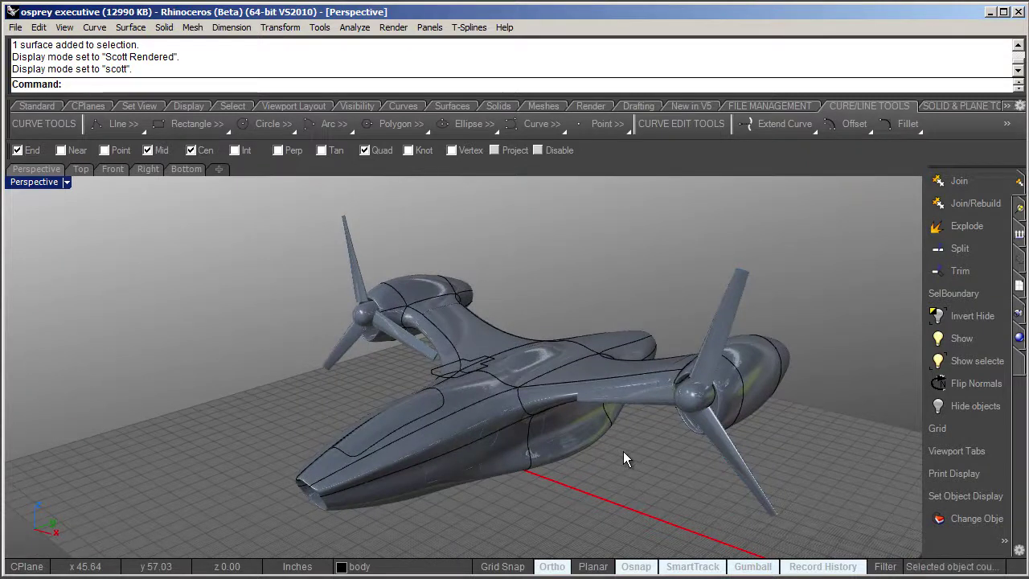
{"action": "right_click_drag", "start_coordinate": [623, 451], "coordinate": [453, 391]}
{"action": "scroll", "coordinate": [453, 389], "scroll_direction": "up", "scroll_amount": 6}
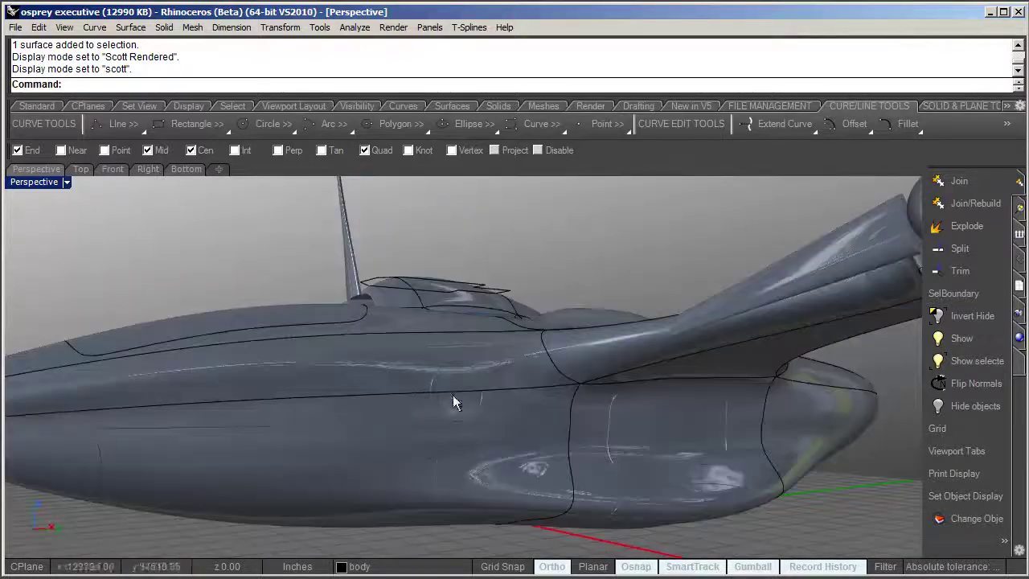
{"action": "scroll", "coordinate": [474, 338], "scroll_direction": "up", "scroll_amount": 4}
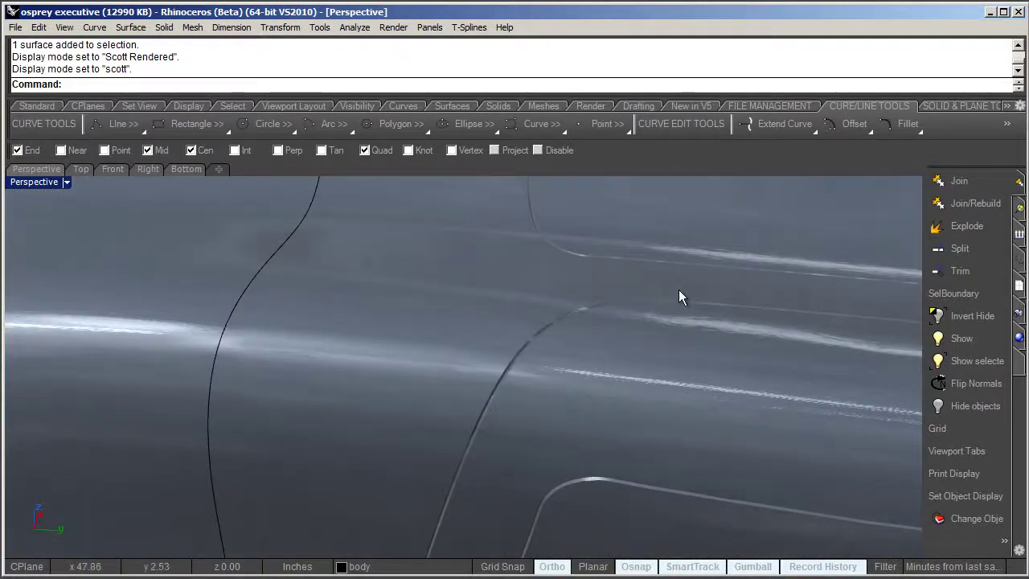
{"action": "scroll", "coordinate": [496, 289], "scroll_direction": "down", "scroll_amount": 10}
{"action": "right_click_drag", "start_coordinate": [496, 289], "coordinate": [384, 389]}
{"action": "scroll", "coordinate": [399, 358], "scroll_direction": "up", "scroll_amount": 4}
{"action": "scroll", "coordinate": [406, 331], "scroll_direction": "down", "scroll_amount": 4}
{"action": "right_click_drag", "start_coordinate": [342, 353], "coordinate": [473, 324]}
{"action": "scroll", "coordinate": [466, 372], "scroll_direction": "up", "scroll_amount": 8}
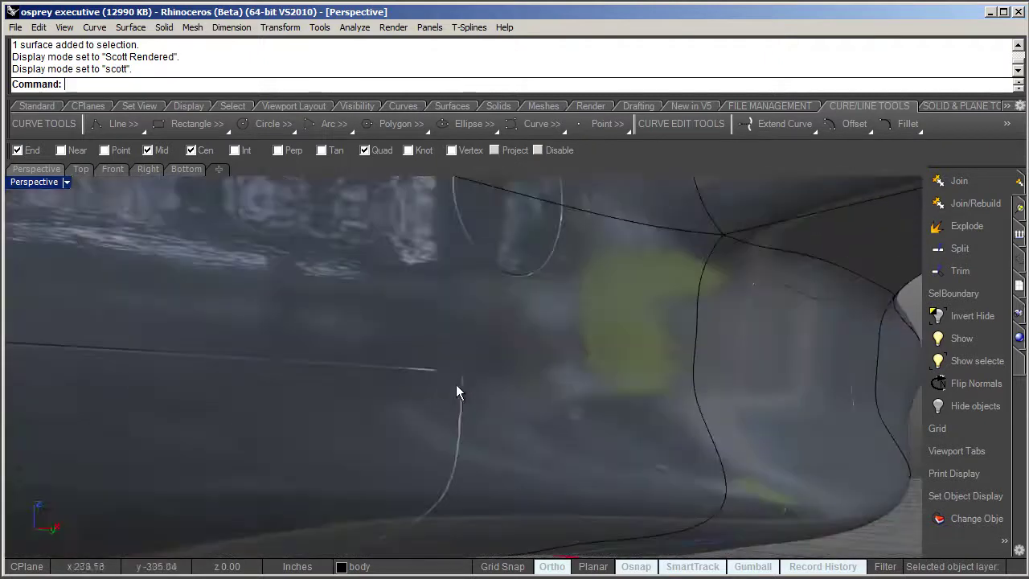
{"action": "right_click_drag", "start_coordinate": [458, 386], "coordinate": [414, 323]}
{"action": "scroll", "coordinate": [474, 354], "scroll_direction": "down", "scroll_amount": 5}
{"action": "scroll", "coordinate": [489, 367], "scroll_direction": "down", "scroll_amount": 5}
{"action": "scroll", "coordinate": [430, 350], "scroll_direction": "up", "scroll_amount": 2}
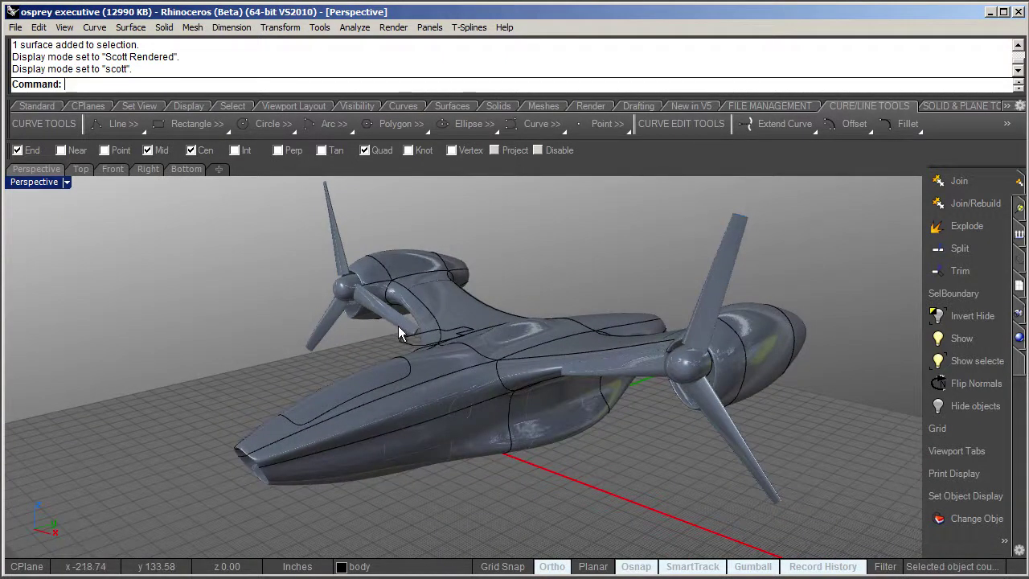
{"action": "mouse_move", "coordinate": [400, 336]}
{"action": "right_mouse_down"}
{"action": "mouse_move", "coordinate": [348, 322]}
{"action": "mouse_move", "coordinate": [404, 337]}
{"action": "right_mouse_up"}
{"action": "mouse_move", "coordinate": [354, 317]}
{"action": "right_mouse_down"}
{"action": "mouse_move", "coordinate": [342, 294]}
{"action": "mouse_move", "coordinate": [353, 316]}
{"action": "mouse_move", "coordinate": [311, 320]}
{"action": "mouse_move", "coordinate": [346, 318]}
{"action": "right_mouse_up"}
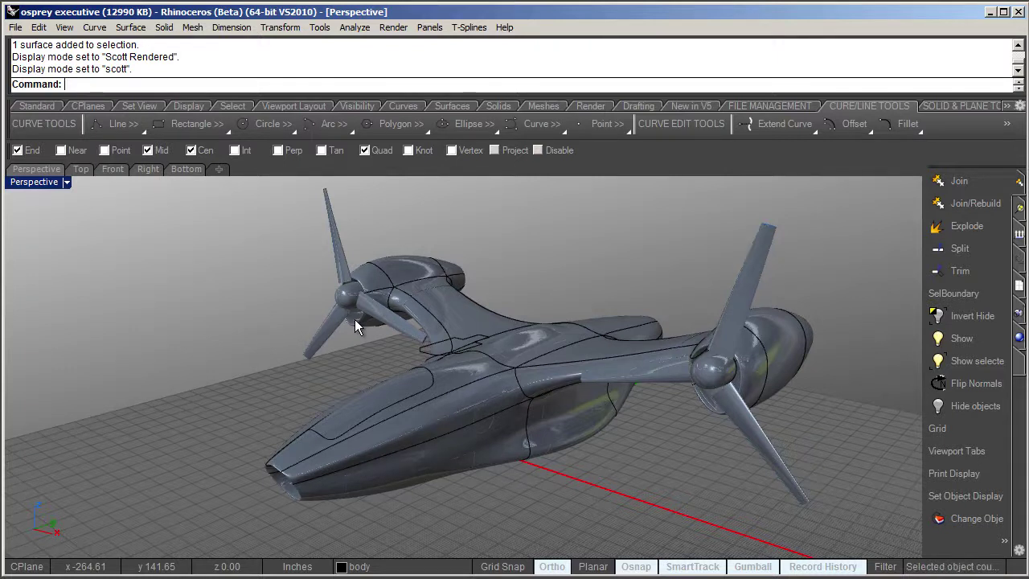
{"action": "mouse_move", "coordinate": [355, 319]}
{"action": "right_mouse_down"}
{"action": "mouse_move", "coordinate": [314, 324]}
{"action": "mouse_move", "coordinate": [360, 323]}
{"action": "right_mouse_up"}
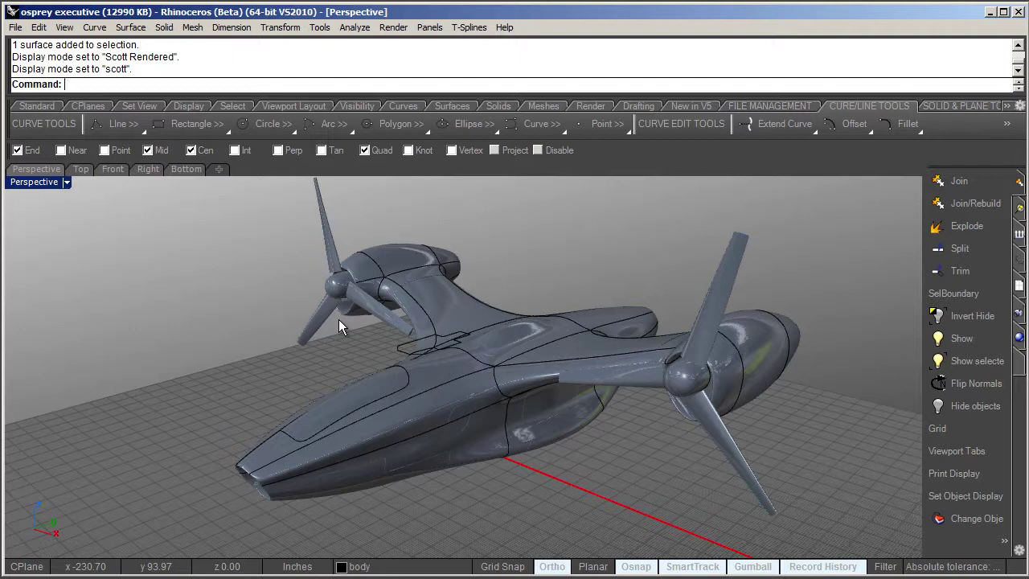
{"action": "right_click_drag", "start_coordinate": [325, 306], "coordinate": [370, 332]}
{"action": "scroll", "coordinate": [408, 366], "scroll_direction": "up", "scroll_amount": 6}
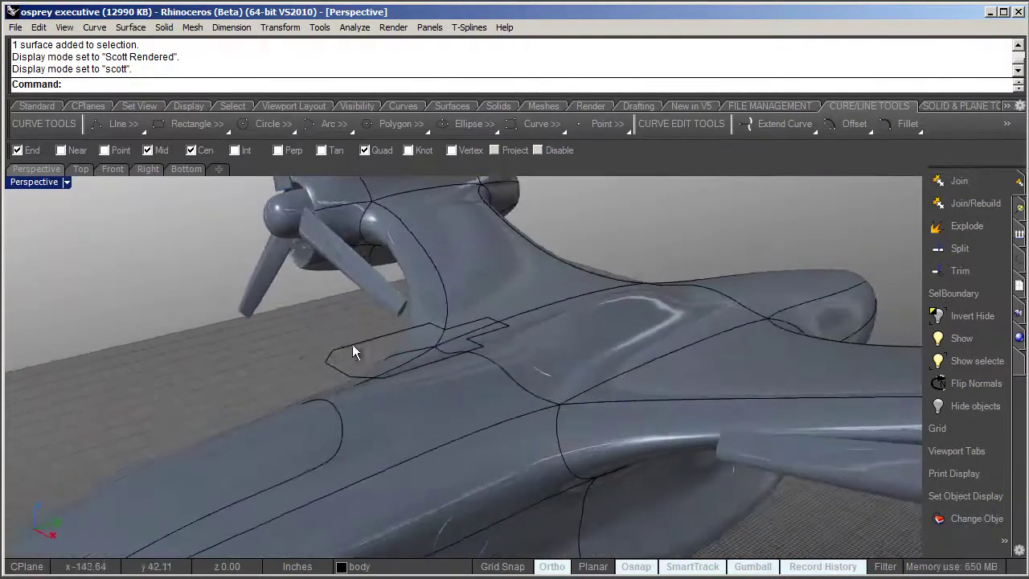
{"action": "left_click", "coordinate": [349, 352]}
{"action": "right_click_drag", "start_coordinate": [335, 345], "coordinate": [362, 405]}
{"action": "left_click", "coordinate": [366, 407]}
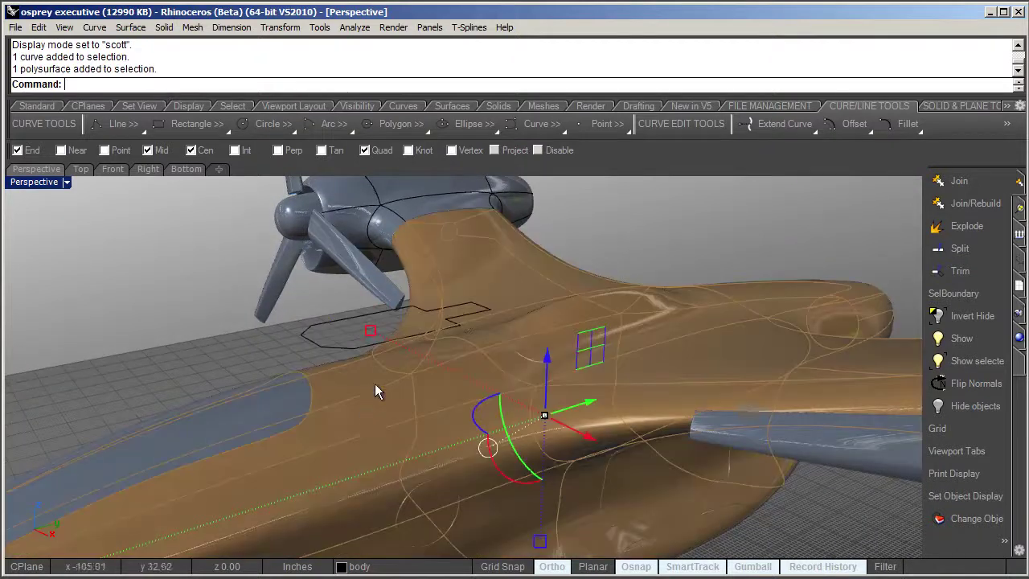
{"action": "key", "text": "Escape"}
Project the hatch outline curve floating above the fuselage onto the body polysurface, using the Top view.
{"action": "right_click_drag", "start_coordinate": [283, 345], "coordinate": [367, 299]}
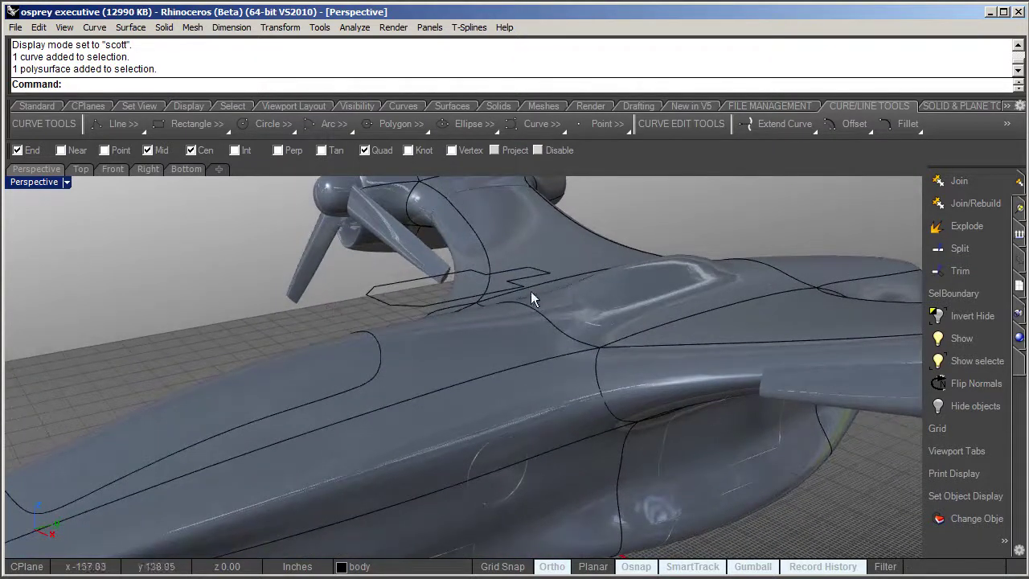
{"action": "right_click_drag", "start_coordinate": [437, 321], "coordinate": [338, 322]}
{"action": "left_click", "coordinate": [357, 319]}
{"action": "left_click", "coordinate": [82, 171]}
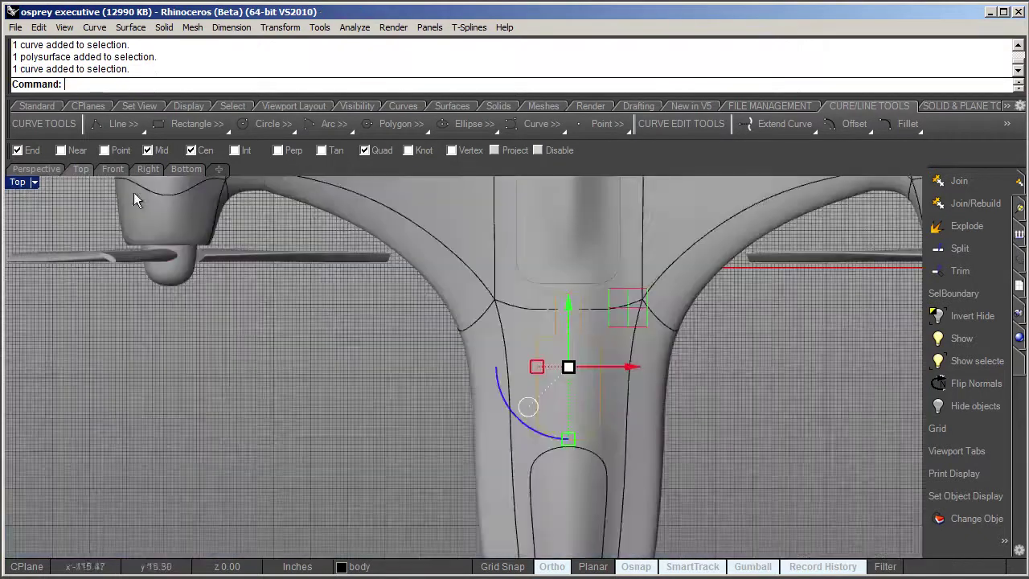
{"action": "scroll", "coordinate": [333, 297], "scroll_direction": "down", "scroll_amount": 6}
{"action": "right_click_drag", "start_coordinate": [461, 352], "coordinate": [474, 381]}
{"action": "scroll", "coordinate": [484, 386], "scroll_direction": "up", "scroll_amount": 6}
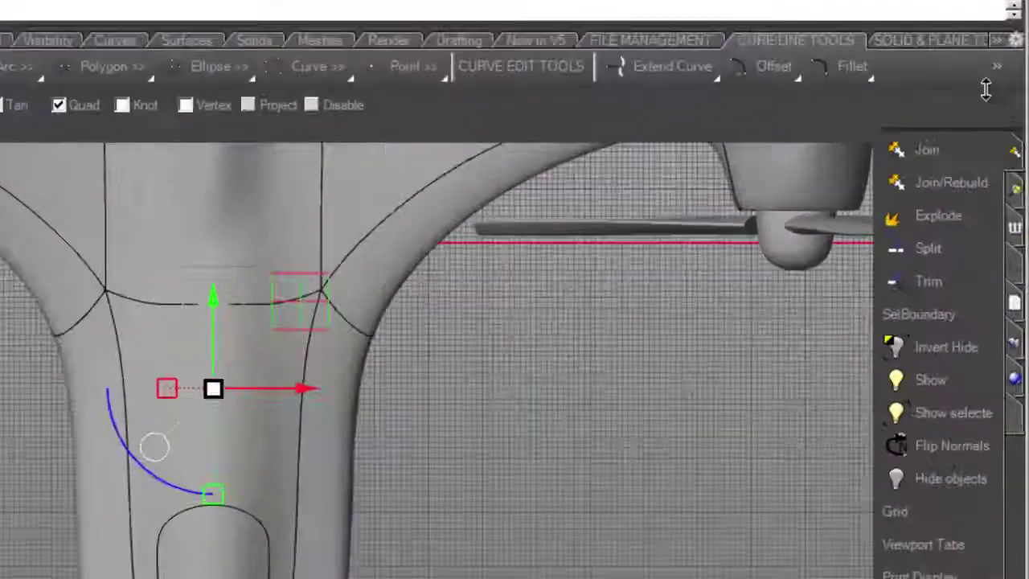
{"action": "left_click", "coordinate": [1007, 125]}
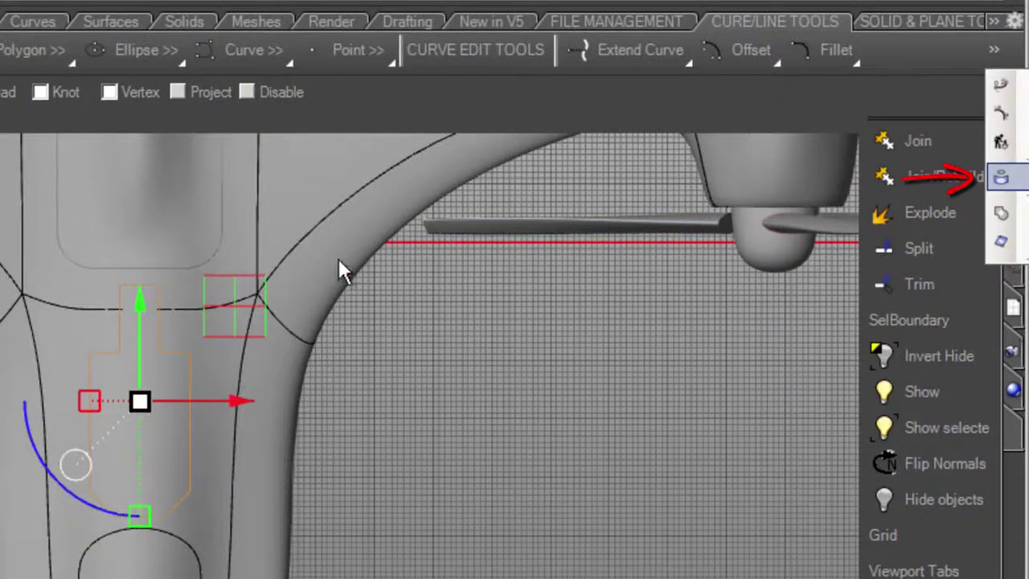
{"action": "left_click", "coordinate": [1005, 177]}
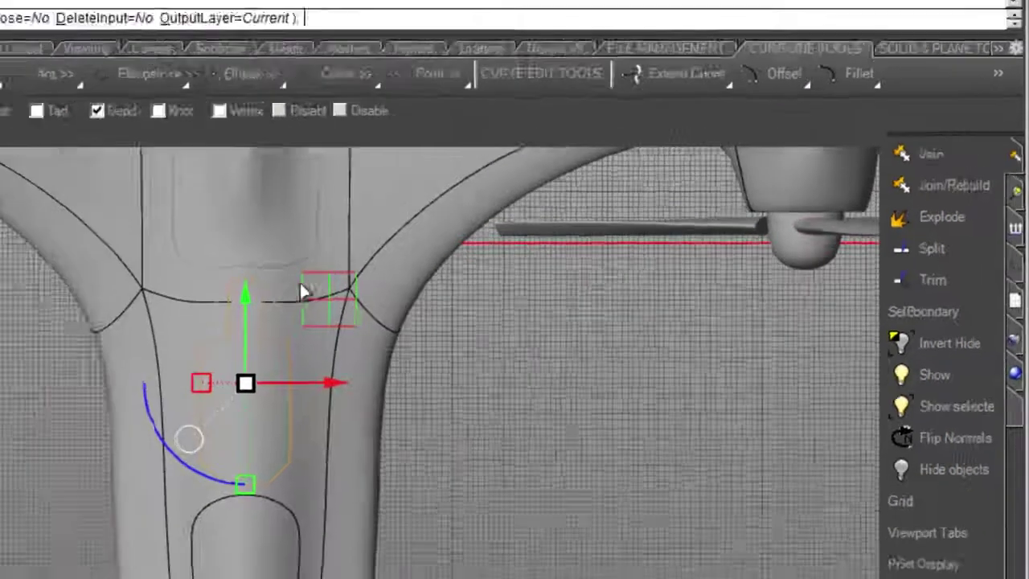
{"action": "left_click", "coordinate": [284, 283]}
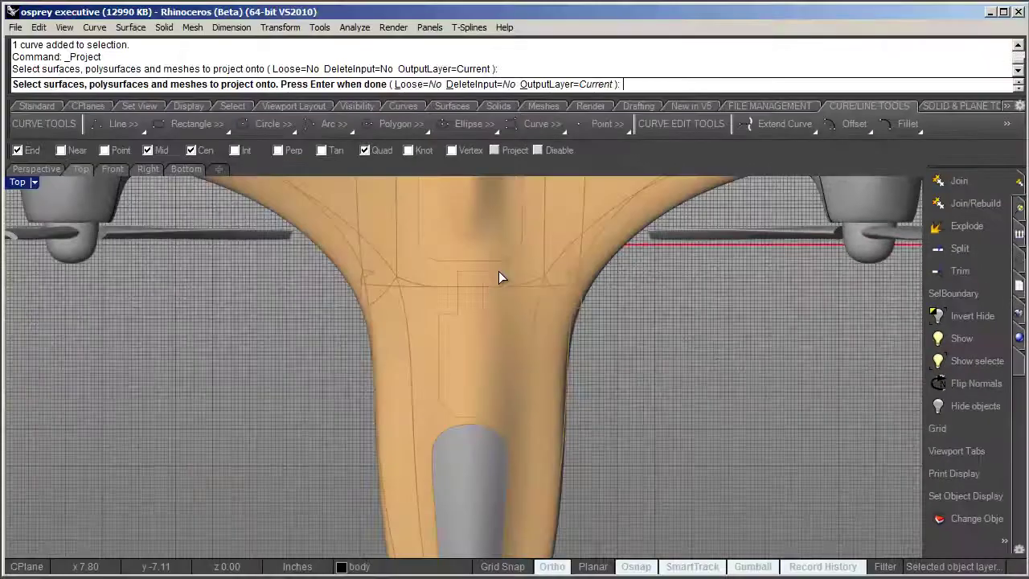
{"action": "key", "text": "Return"}
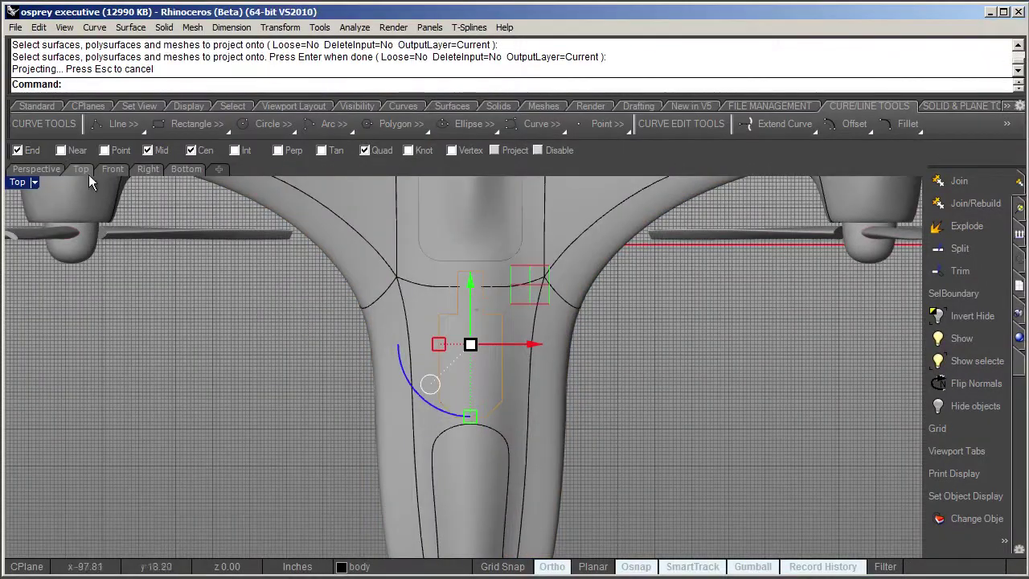
Hide the original floating outline curve in the Perspective view, keeping only its projection on the fuselage.
{"action": "left_click", "coordinate": [40, 170]}
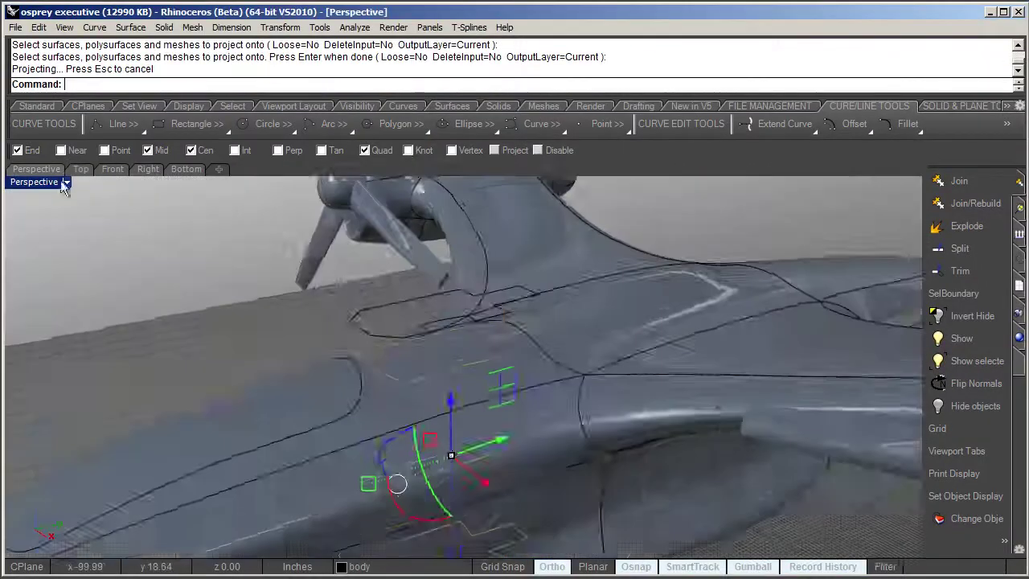
{"action": "right_click_drag", "start_coordinate": [378, 307], "coordinate": [357, 293]}
{"action": "scroll", "coordinate": [296, 320], "scroll_direction": "up", "scroll_amount": 6}
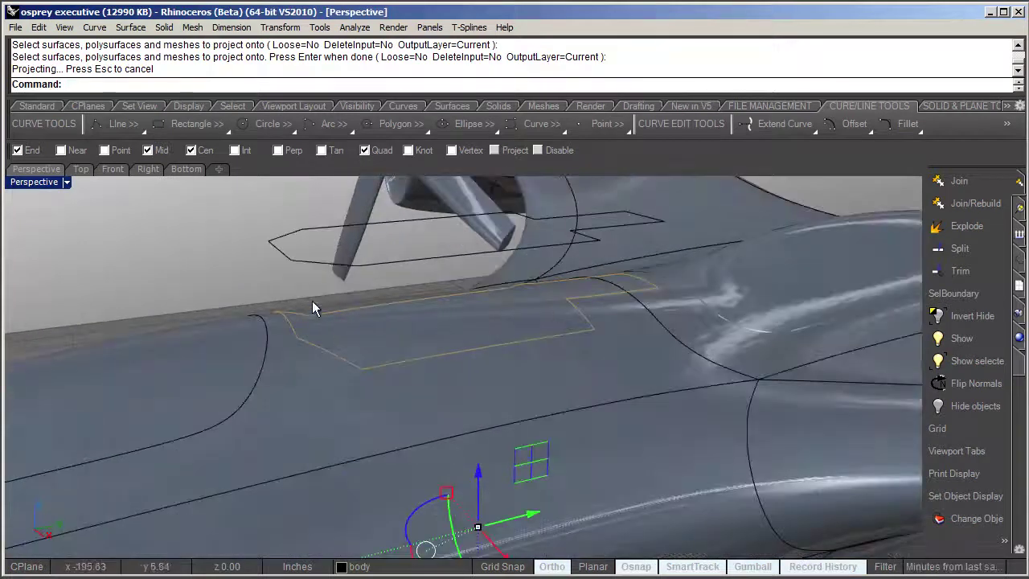
{"action": "left_click", "coordinate": [305, 257]}
{"action": "key", "text": "ctrl+h"}
{"action": "right_click_drag", "start_coordinate": [305, 256], "coordinate": [337, 269]}
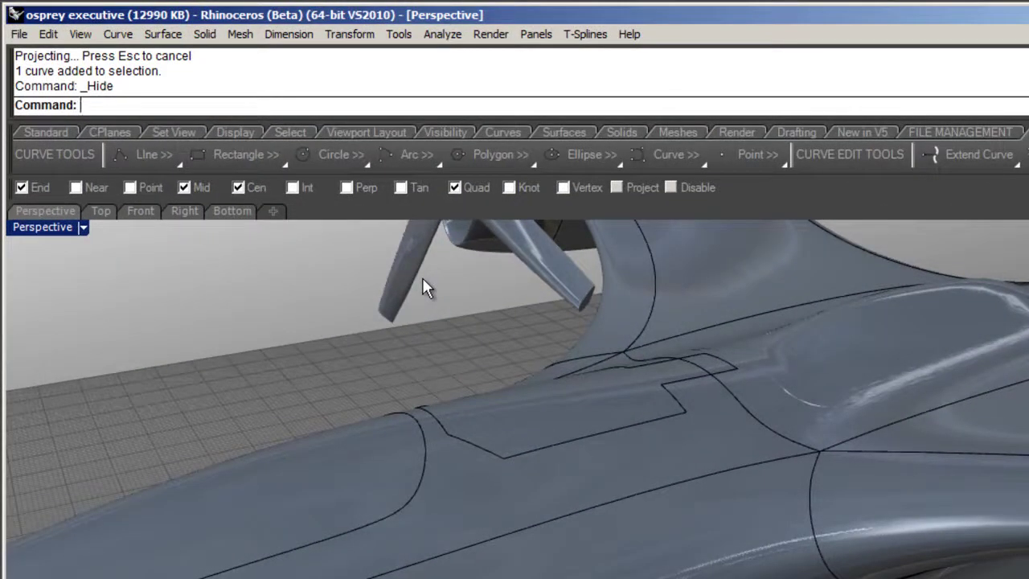
Apply shut lining to the body polysurface along the projected hatch outline, accepting radius 0.1 and the Filleted profile.
{"action": "type", "text": "ApplyShutLining"}
{"action": "key", "text": "Return"}
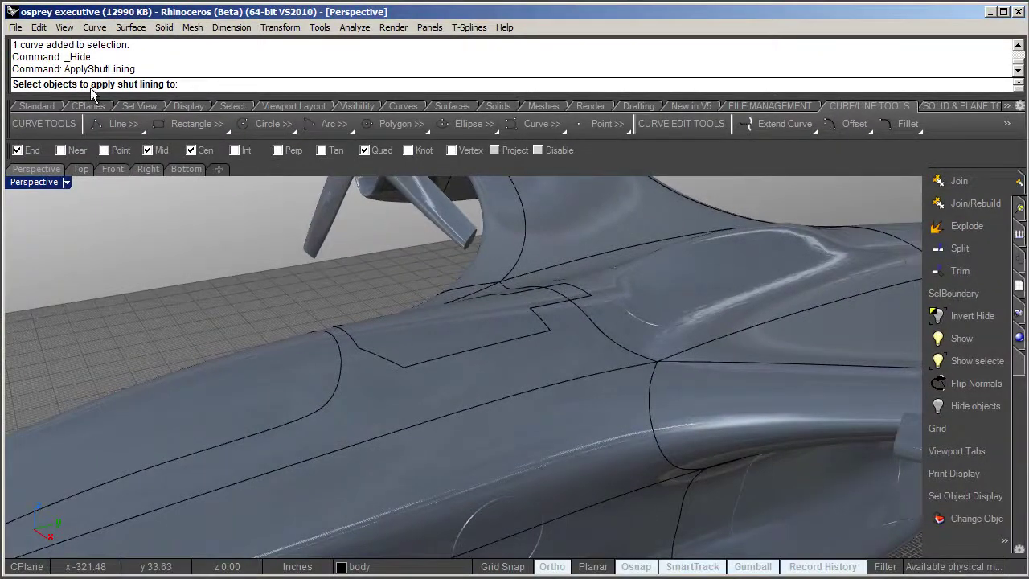
{"action": "left_click", "coordinate": [376, 378]}
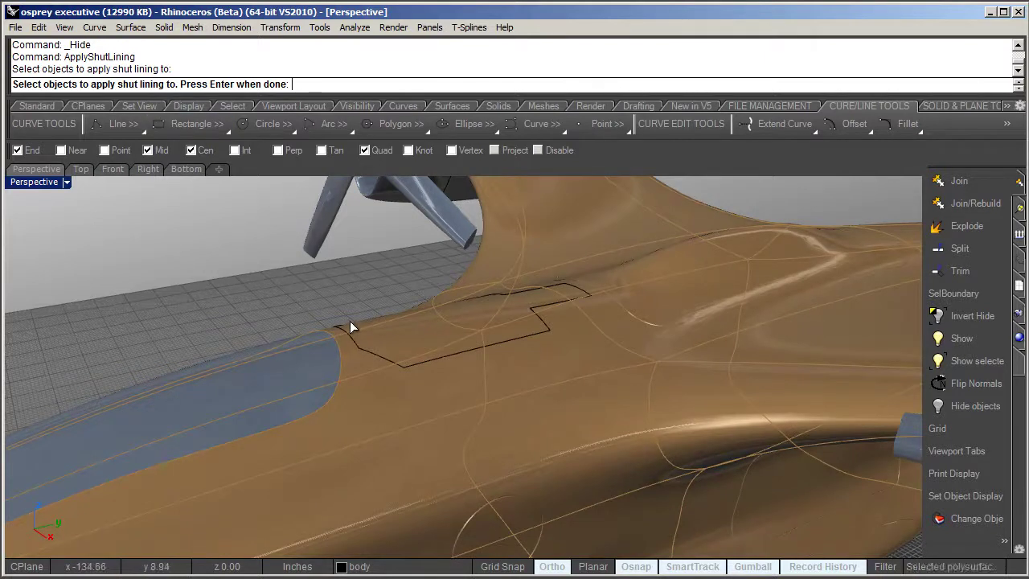
{"action": "key", "text": "Return"}
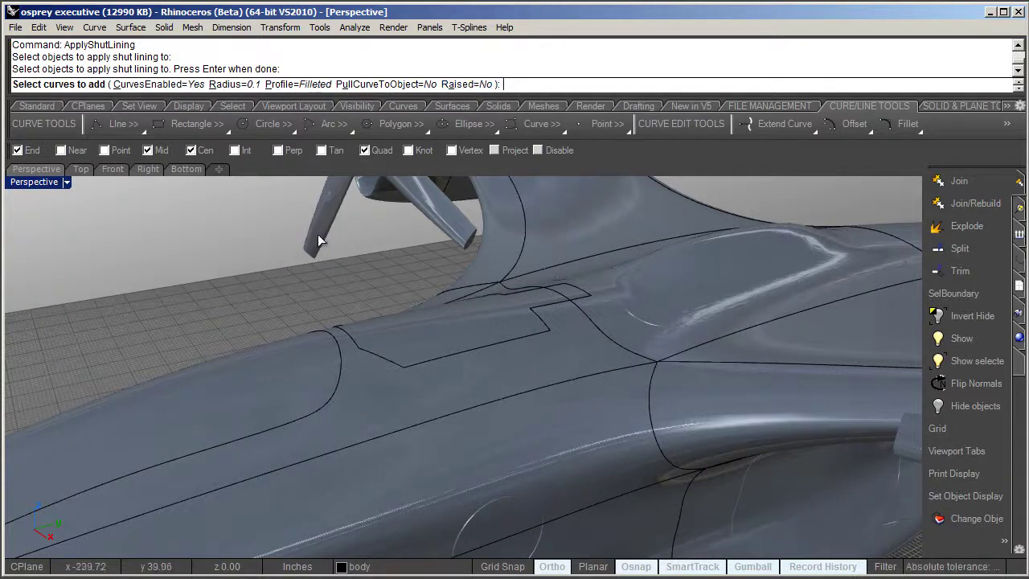
{"action": "left_click", "coordinate": [356, 347]}
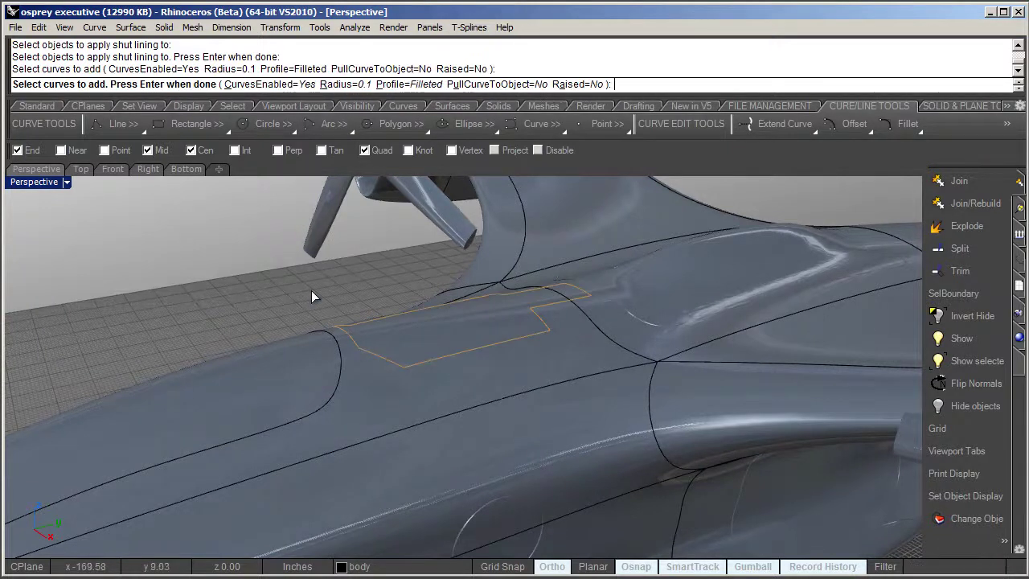
{"action": "key", "text": "Return"}
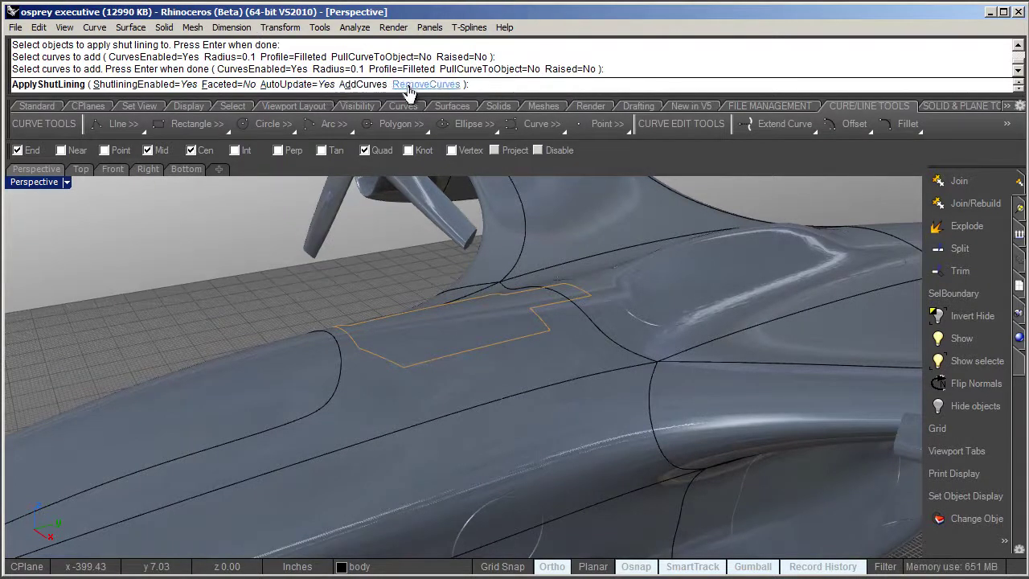
{"action": "key", "text": "Return"}
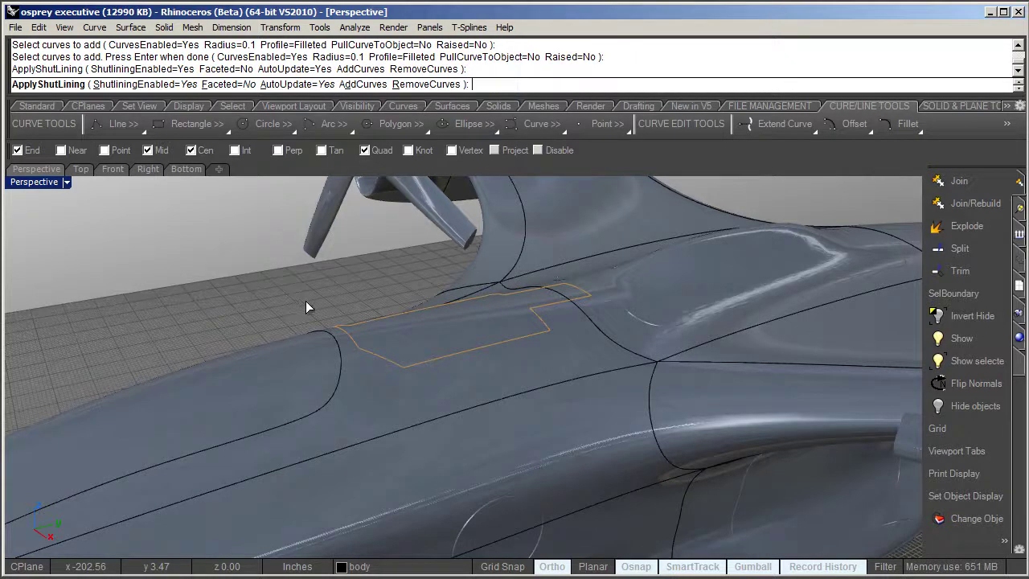
Hide the projected hatch outline curve and inspect the shut line groove on the fuselage.
{"action": "scroll", "coordinate": [305, 304], "scroll_direction": "up", "scroll_amount": 6}
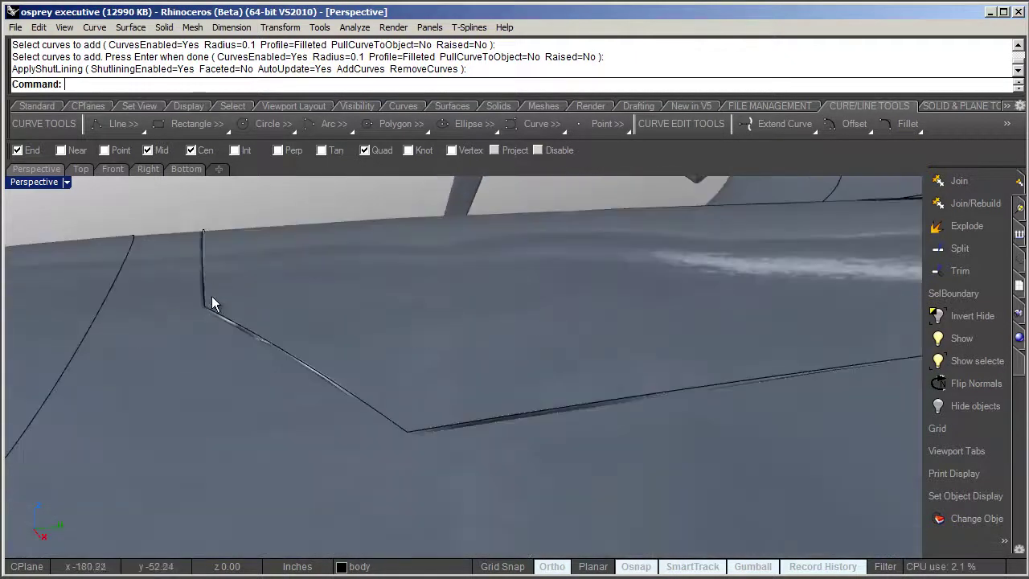
{"action": "left_click", "coordinate": [204, 227]}
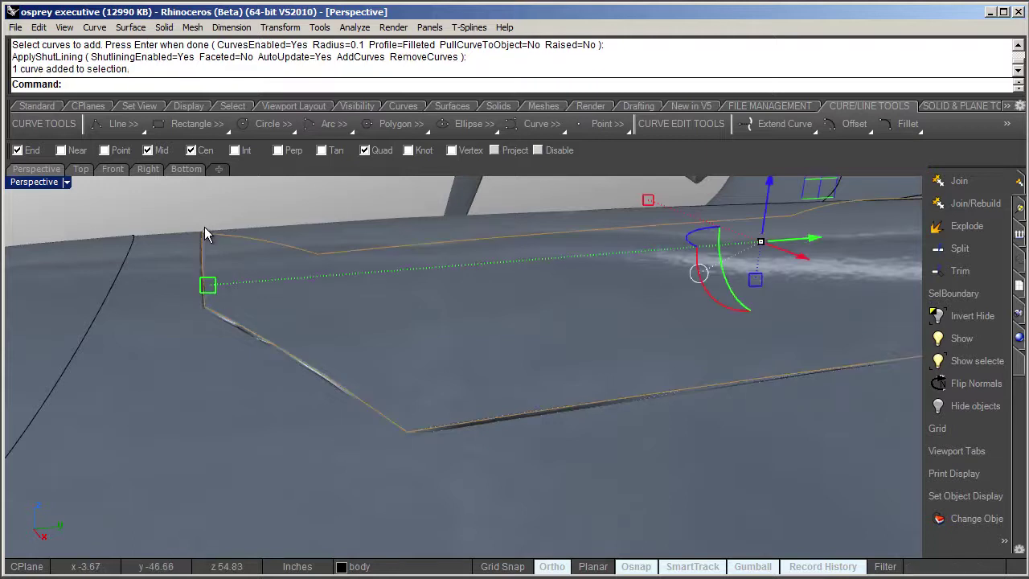
{"action": "key", "text": "ctrl+h"}
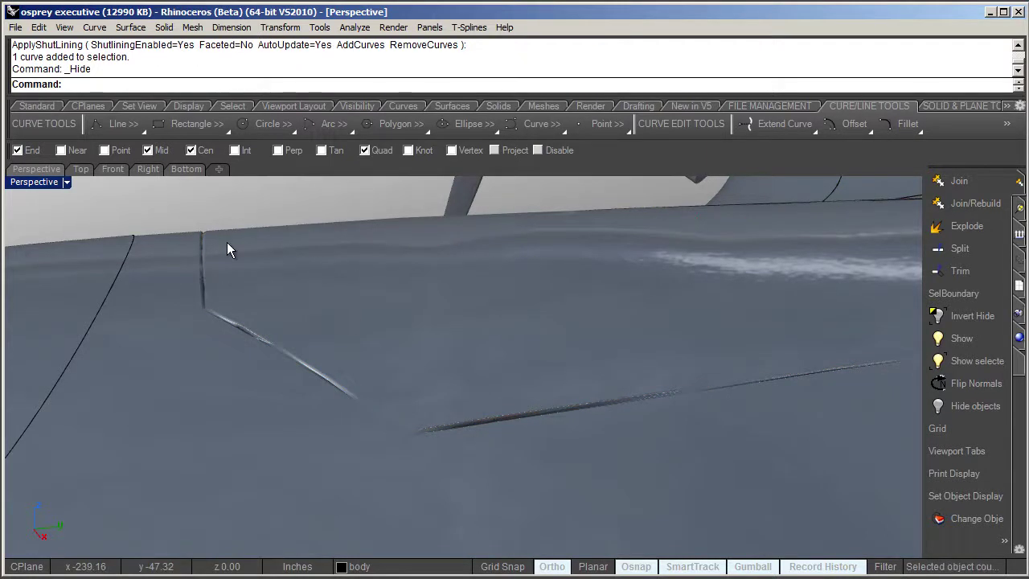
{"action": "scroll", "coordinate": [370, 334], "scroll_direction": "up", "scroll_amount": 5}
{"action": "scroll", "coordinate": [402, 346], "scroll_direction": "down", "scroll_amount": 3}
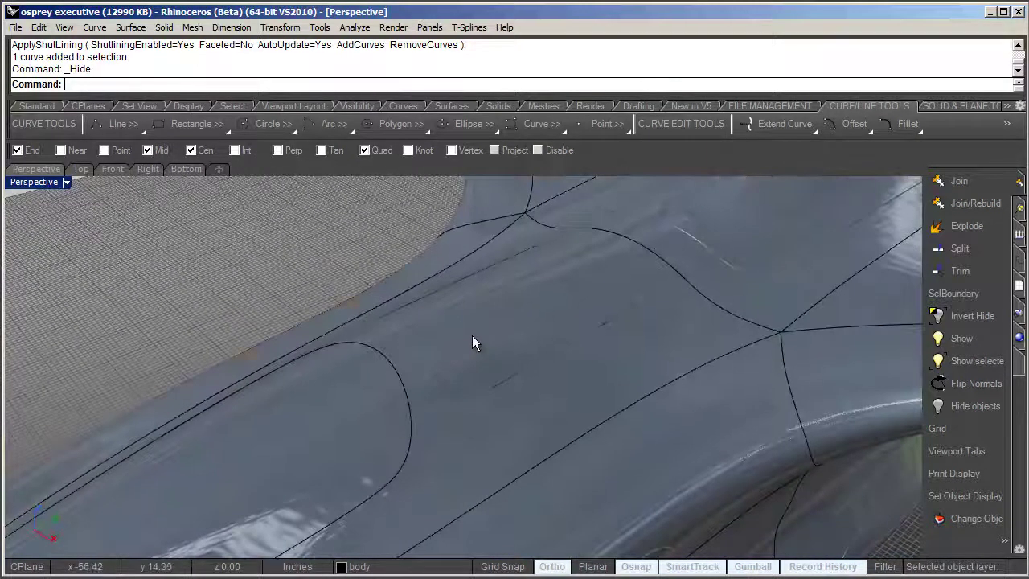
Select the body polysurface and open its shut lining properties, placing the properties window beside the hatch area.
{"action": "left_click", "coordinate": [472, 343]}
{"action": "key", "text": "F3"}
{"action": "left_click_drag", "start_coordinate": [977, 58], "coordinate": [207, 200]}
{"action": "right_click_drag", "start_coordinate": [533, 313], "coordinate": [592, 314]}
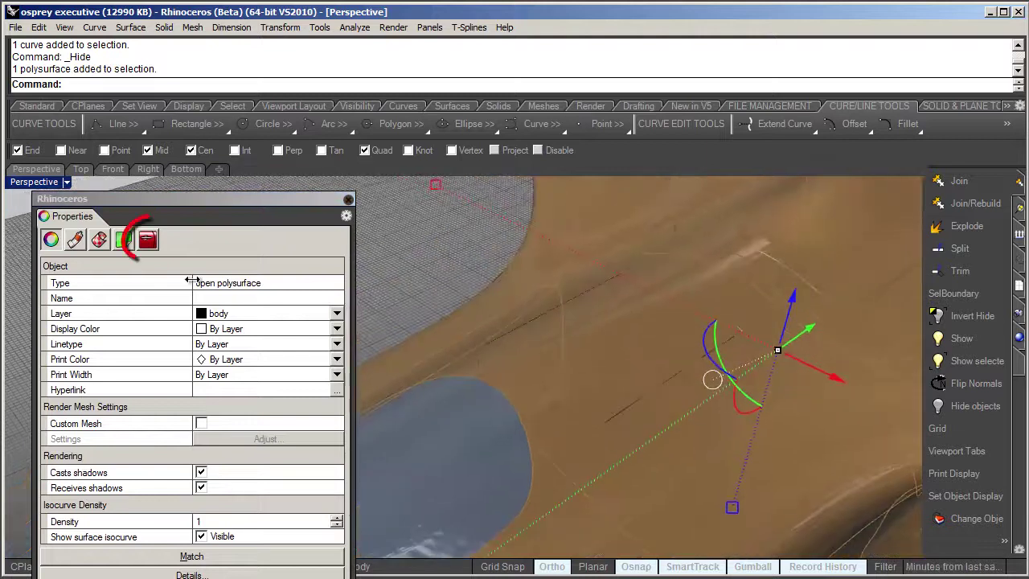
{"action": "left_click", "coordinate": [149, 240]}
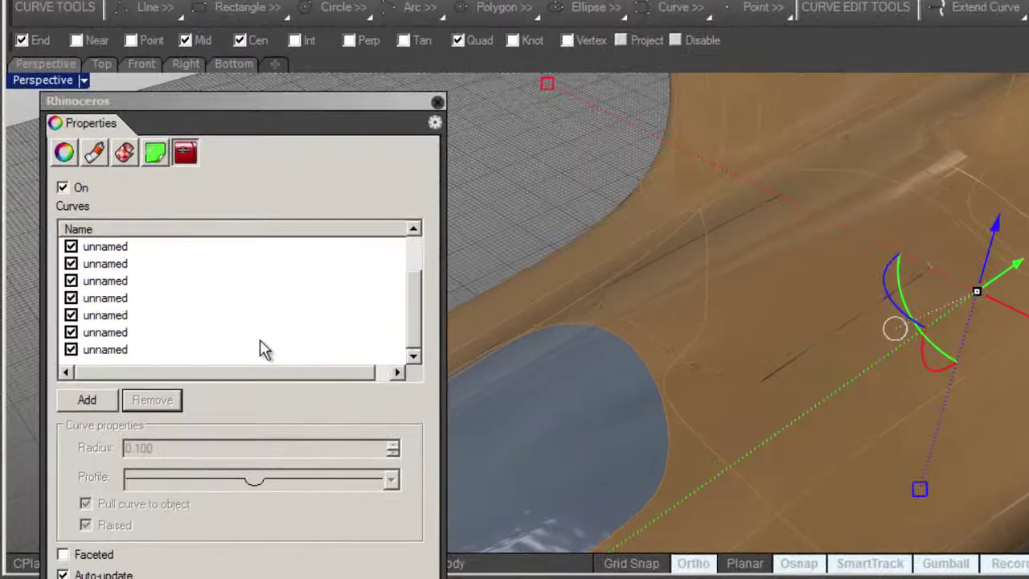
Give the last curve in the shut lining list the wide V-shaped profile and enable Pull curve to object.
{"action": "left_click", "coordinate": [123, 351]}
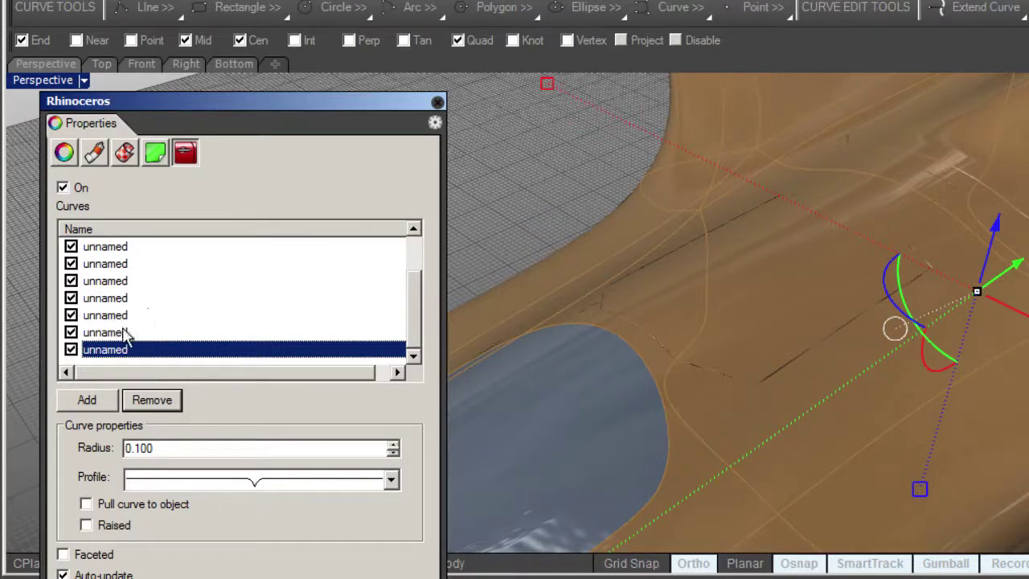
{"action": "left_click", "coordinate": [391, 481]}
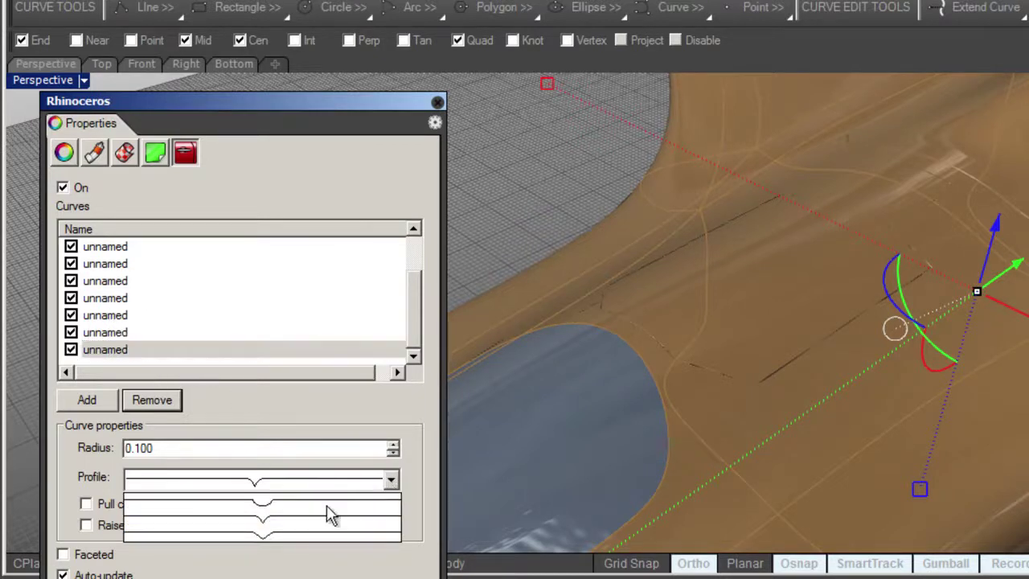
{"action": "left_click", "coordinate": [286, 537]}
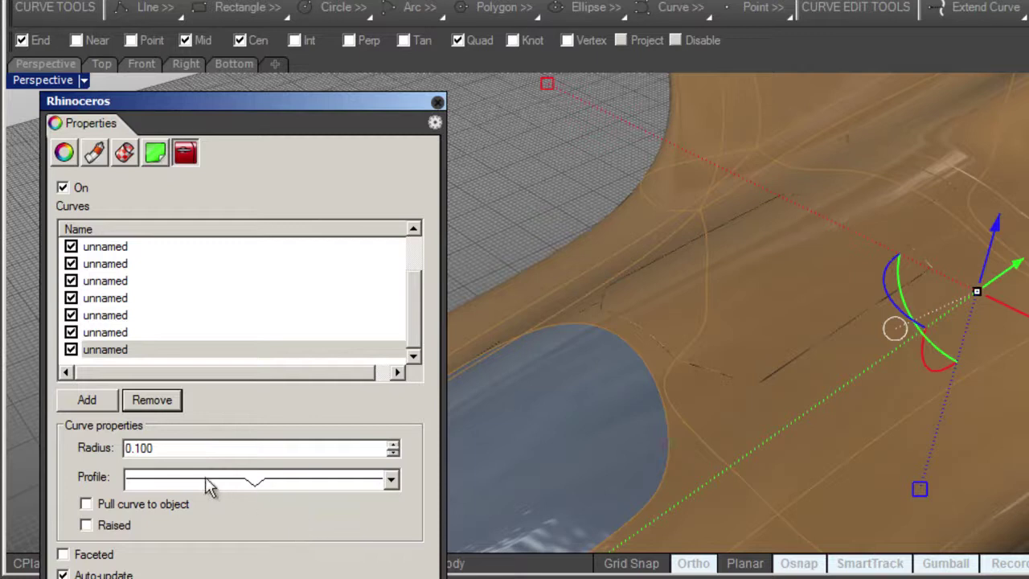
{"action": "left_click", "coordinate": [86, 504]}
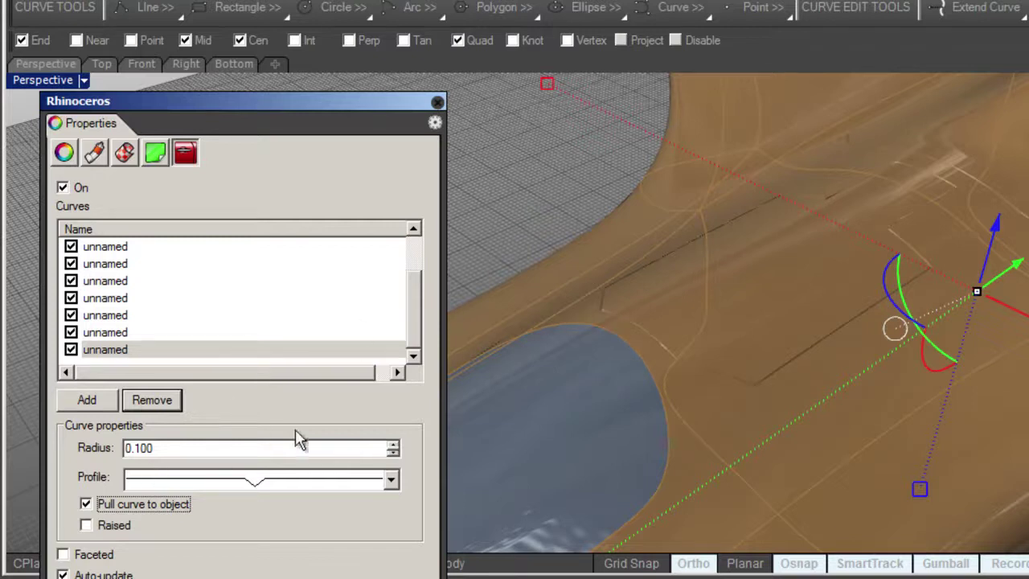
Inspect the shut line groove along the hatch outline up close, moving the properties window out of the viewport.
{"action": "right_click_drag", "start_coordinate": [676, 340], "coordinate": [697, 275]}
{"action": "scroll", "coordinate": [508, 251], "scroll_direction": "up", "scroll_amount": 6}
{"action": "right_click_drag", "start_coordinate": [618, 254], "coordinate": [702, 261], "text": "shift"}
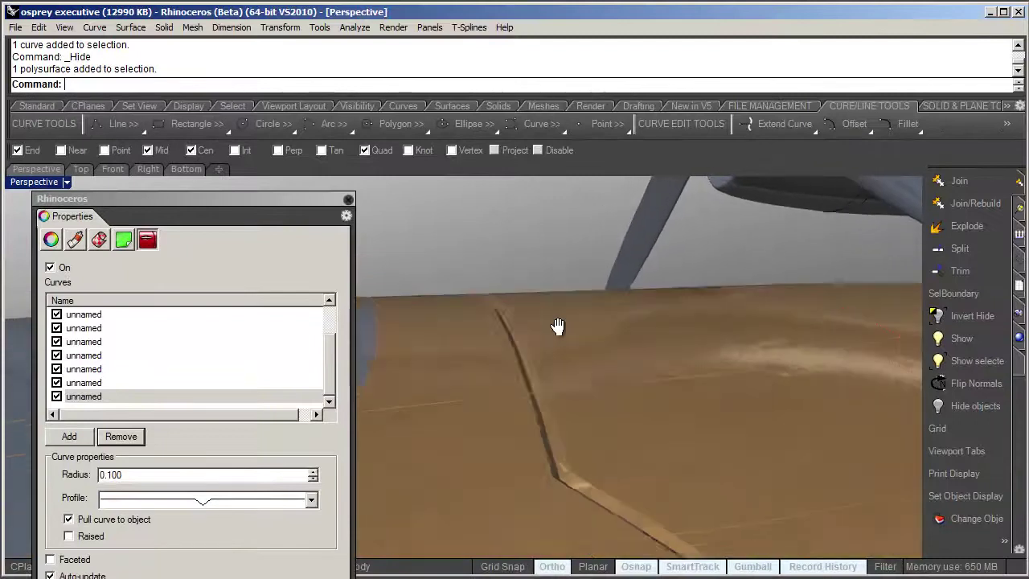
{"action": "right_click_drag", "start_coordinate": [558, 325], "coordinate": [523, 315]}
{"action": "left_click_drag", "start_coordinate": [305, 202], "coordinate": [1028, 211]}
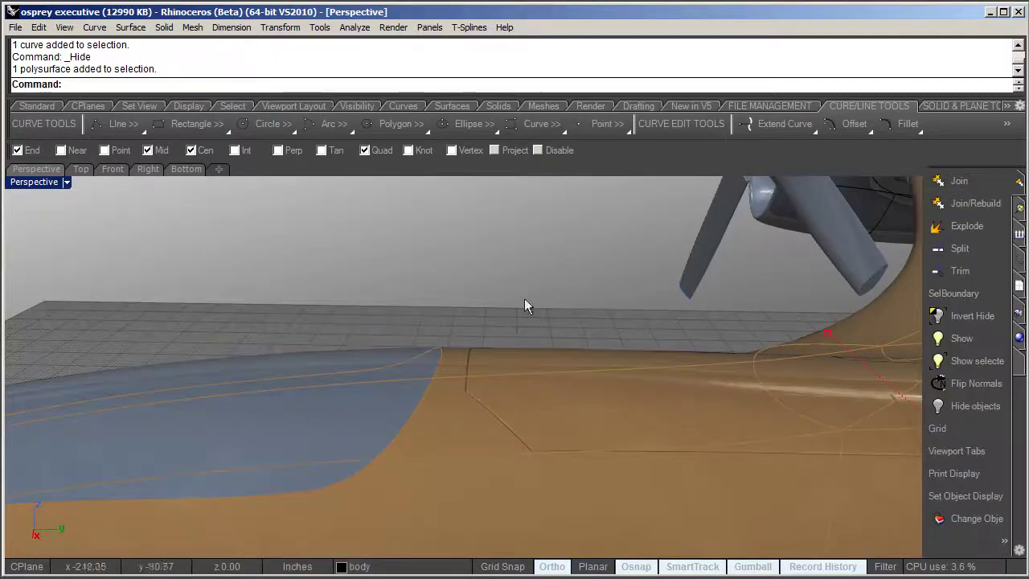
{"action": "right_click_drag", "start_coordinate": [507, 303], "coordinate": [674, 287]}
{"action": "scroll", "coordinate": [524, 342], "scroll_direction": "down", "scroll_amount": 6}
{"action": "scroll", "coordinate": [511, 334], "scroll_direction": "down", "scroll_amount": 5}
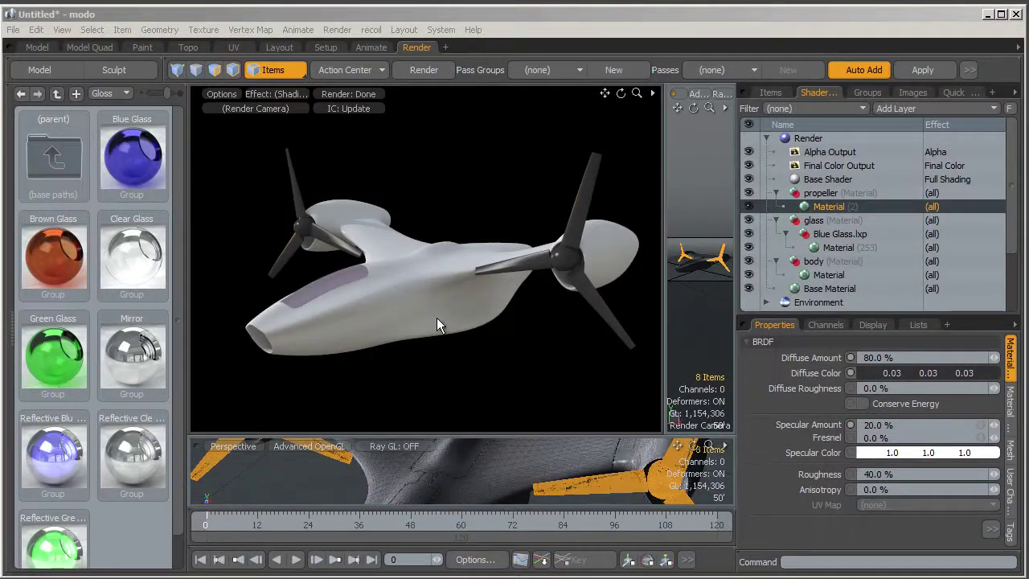
Switch to modo and examine the rendered hatch panel lines on the upper fuselage behind the canopy.
{"action": "left_click_drag", "start_coordinate": [509, 307], "coordinate": [276, 246], "text": "alt"}
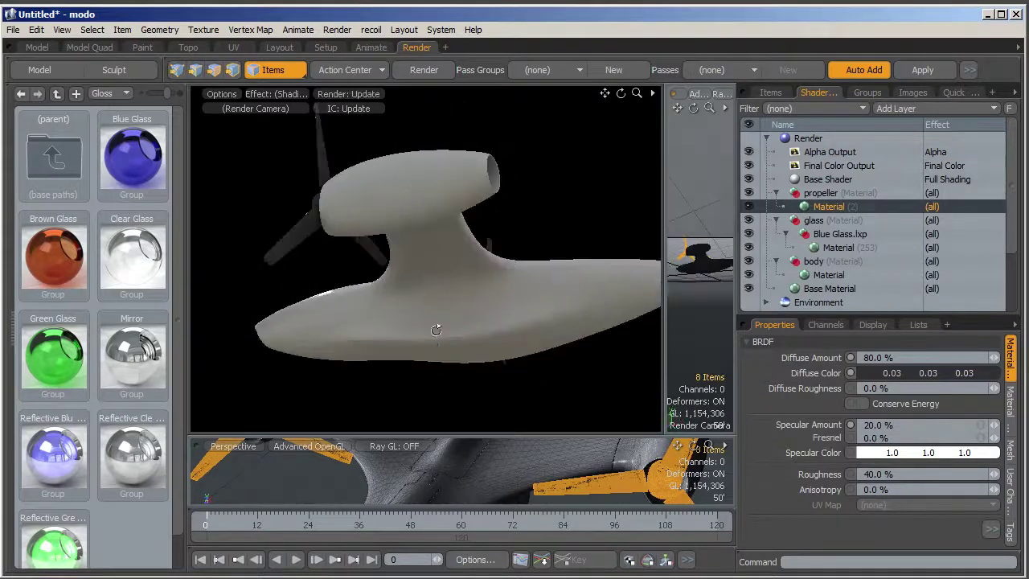
{"action": "left_click_drag", "start_coordinate": [440, 330], "coordinate": [324, 306], "text": "alt"}
{"action": "scroll", "coordinate": [438, 322], "scroll_direction": "up", "scroll_amount": 5}
{"action": "scroll", "coordinate": [370, 314], "scroll_direction": "up", "scroll_amount": 1}
{"action": "scroll", "coordinate": [409, 282], "scroll_direction": "down", "scroll_amount": 1}
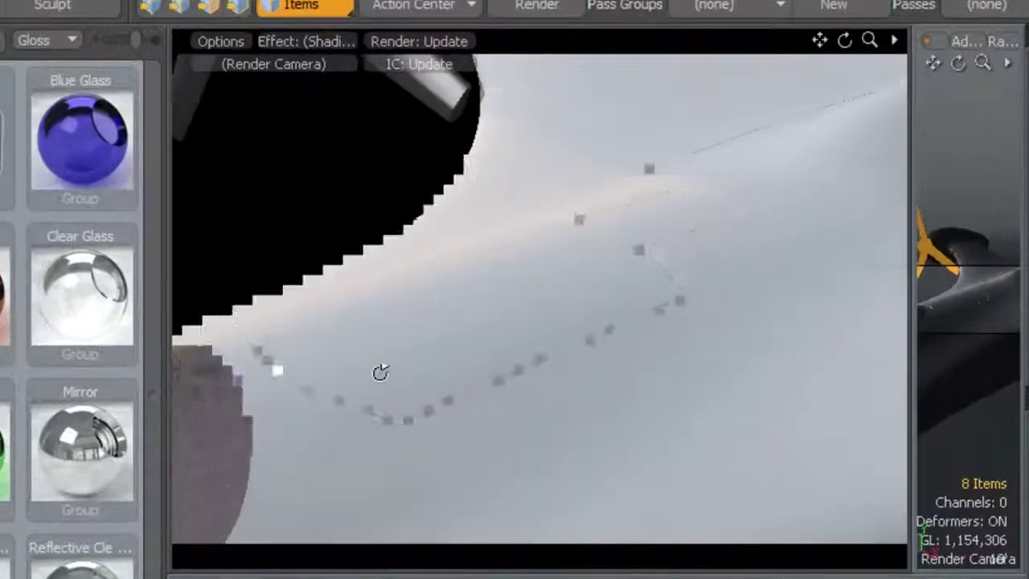
{"action": "left_click_drag", "start_coordinate": [380, 371], "coordinate": [361, 403], "text": "alt"}
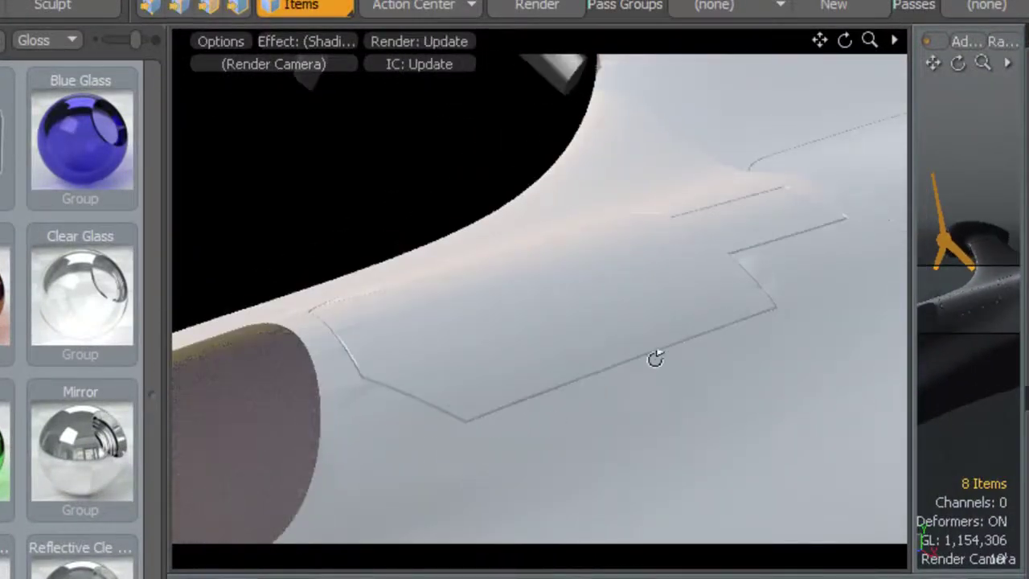
{"action": "left_click_drag", "start_coordinate": [685, 352], "coordinate": [487, 391], "text": "alt"}
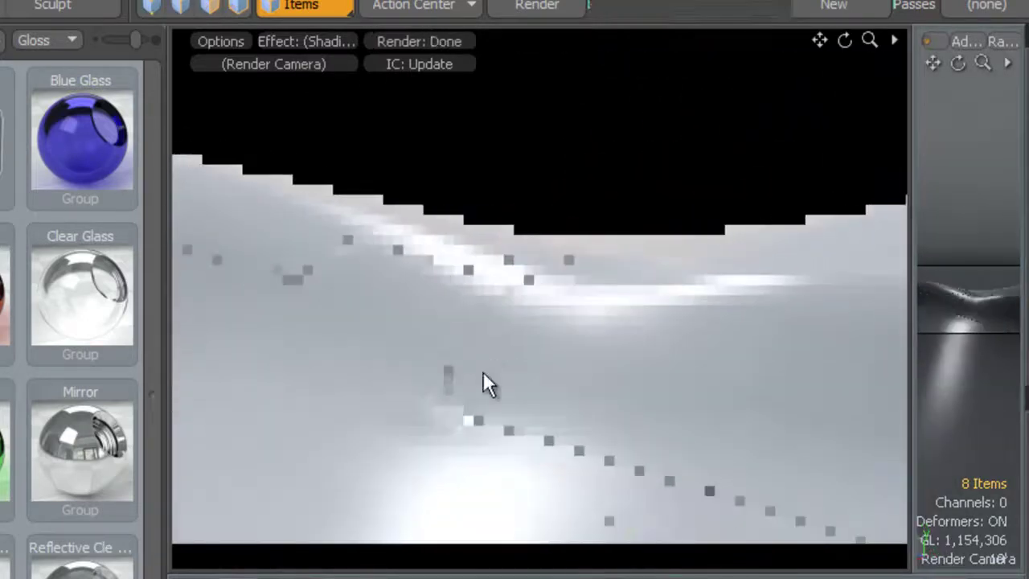
Examine the rendered panel lines on the fuselage's side, underside and top, and review the whole aircraft.
{"action": "left_click_drag", "start_coordinate": [398, 315], "coordinate": [650, 314], "text": "alt"}
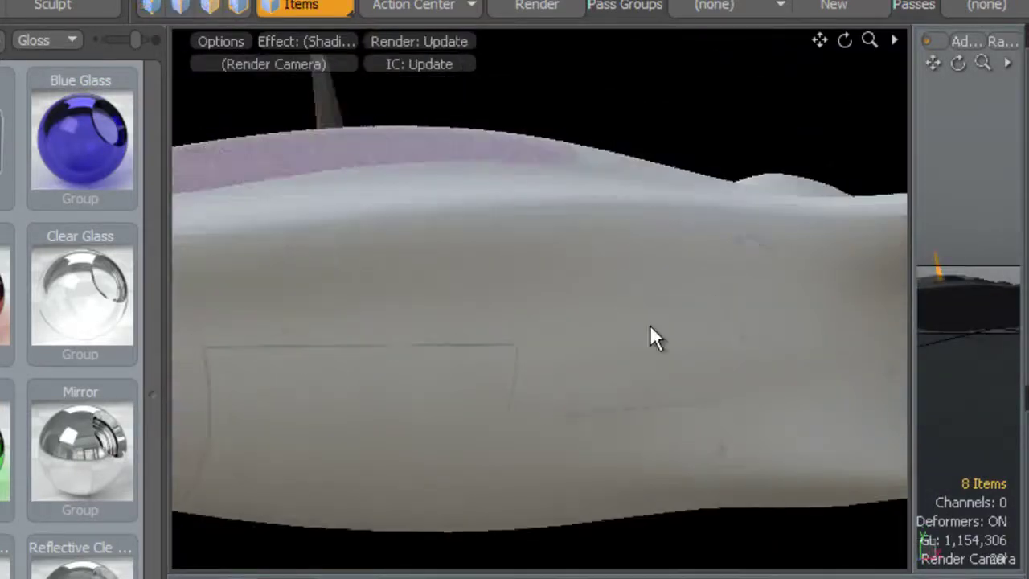
{"action": "left_click_drag", "start_coordinate": [586, 323], "coordinate": [540, 262], "text": "alt"}
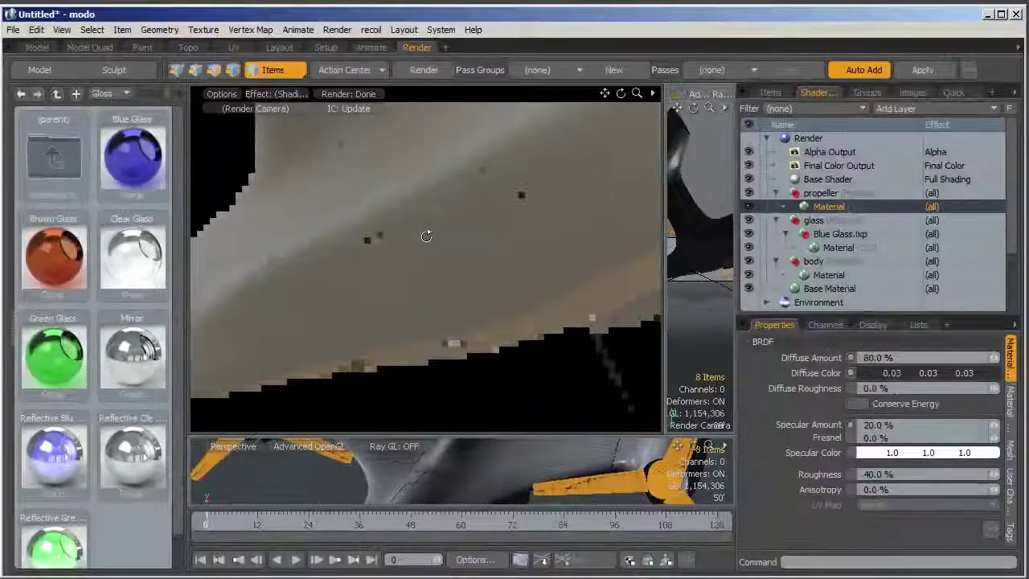
{"action": "left_click_drag", "start_coordinate": [426, 235], "coordinate": [420, 295], "text": "alt"}
{"action": "scroll", "coordinate": [486, 315], "scroll_direction": "up", "scroll_amount": 3}
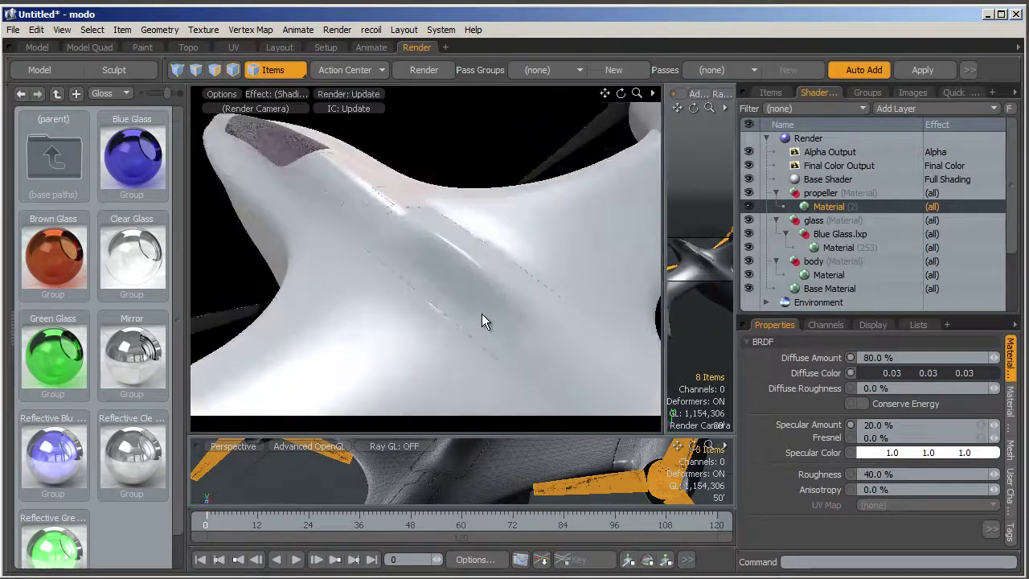
{"action": "left_click_drag", "start_coordinate": [477, 317], "coordinate": [377, 245], "text": "alt"}
{"action": "left_click_drag", "start_coordinate": [467, 287], "coordinate": [424, 245], "text": "alt"}
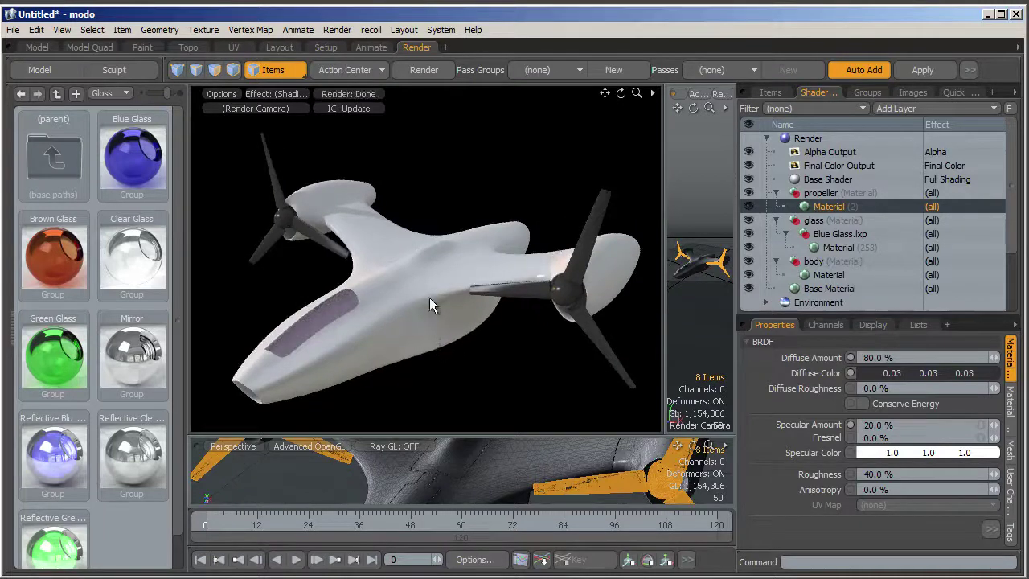
{"action": "left_click_drag", "start_coordinate": [515, 326], "coordinate": [467, 288], "text": "alt"}
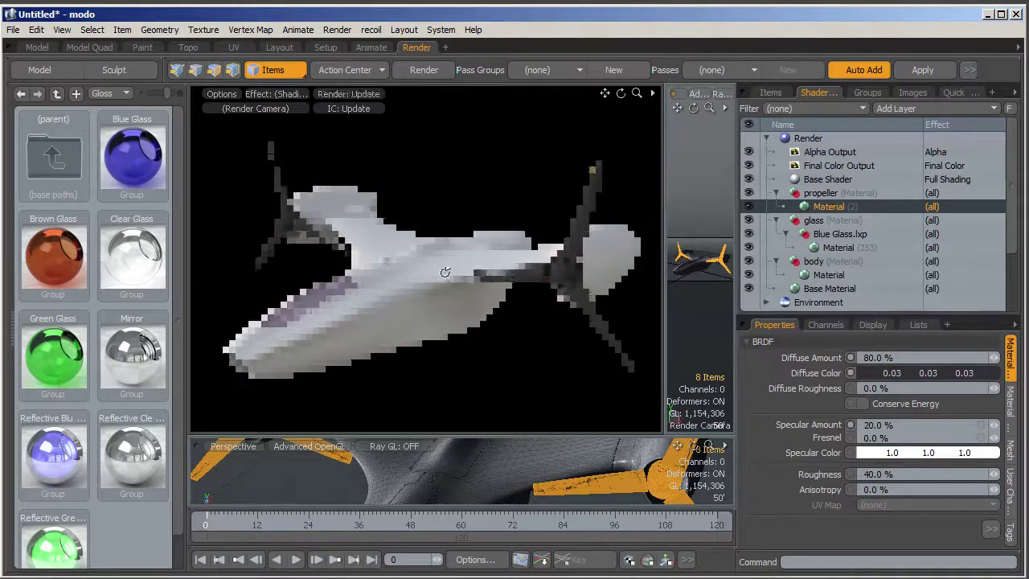